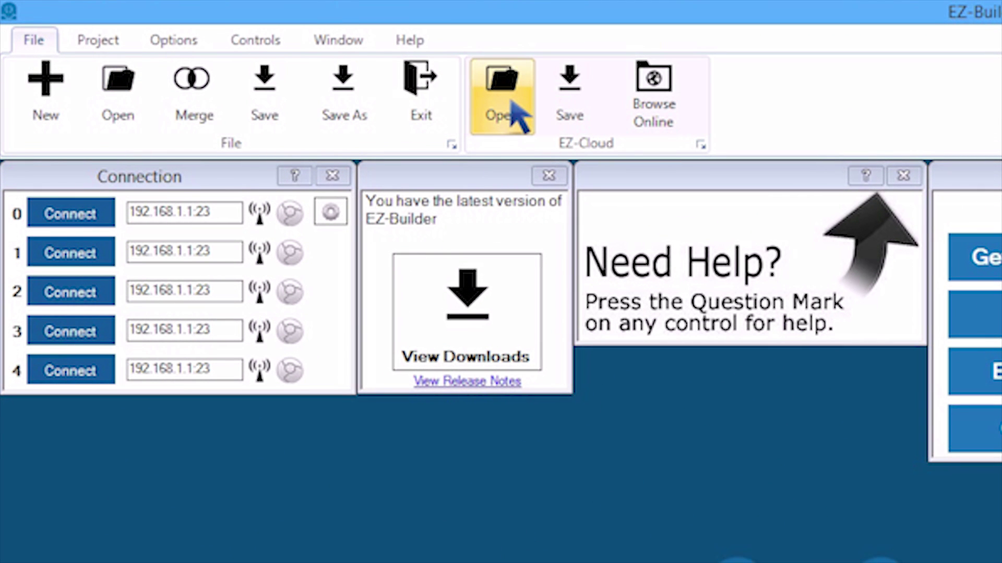
# Step: Load the JD humanoid example from EZ-Cloud and accept the assembly instructions
pyautogui.click(516, 116)
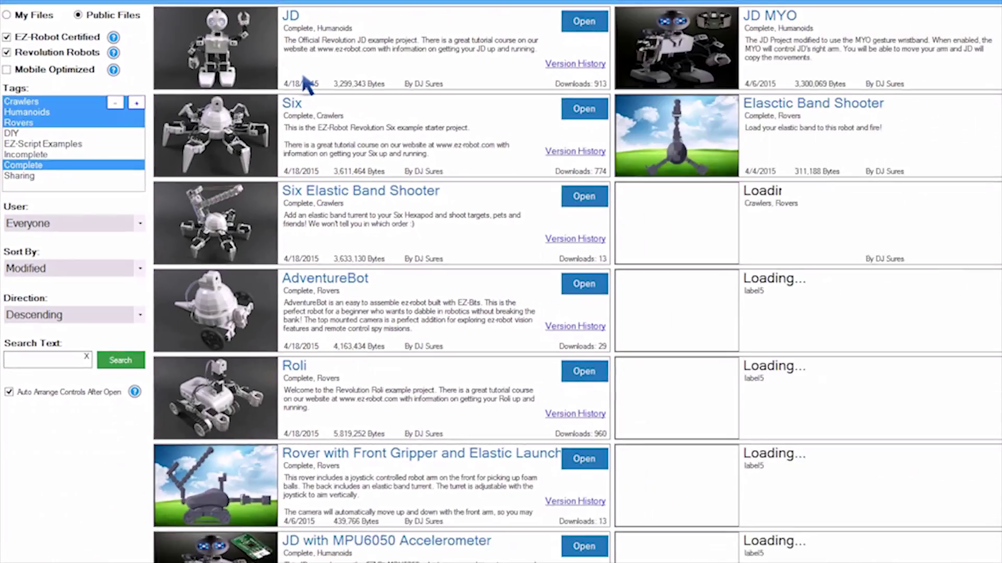
pyautogui.click(462, 26)
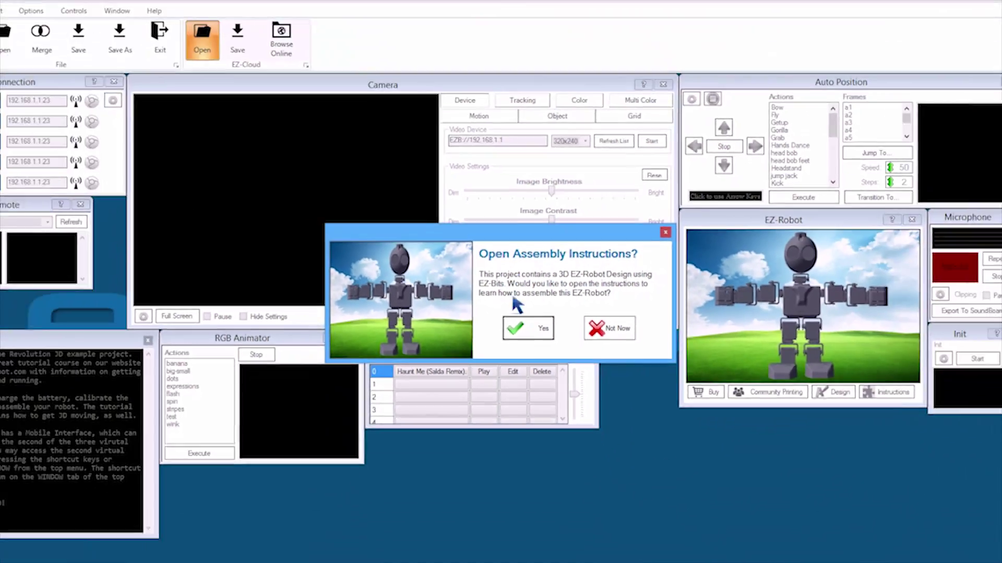
pyautogui.click(549, 363)
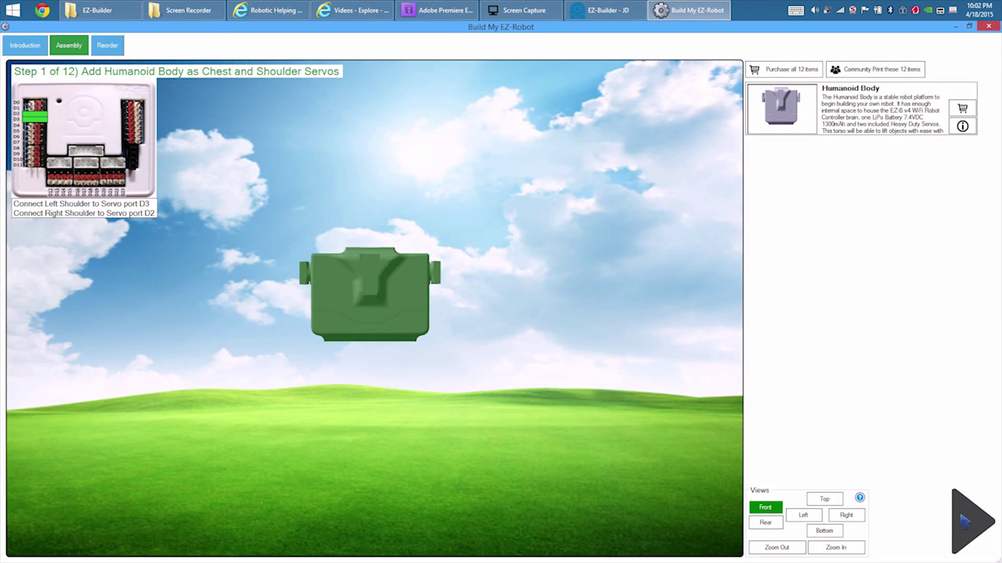
# Step: Advance through the assembly steps to step 12, then view the Lever Servo part from above
pyautogui.click(964, 523)
pyautogui.click(964, 524)
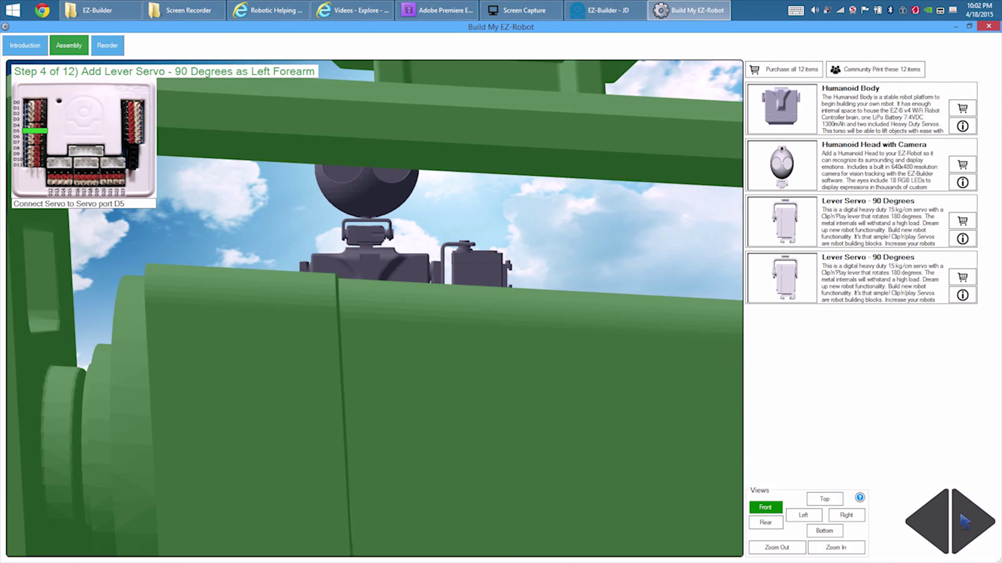
pyautogui.click(964, 523)
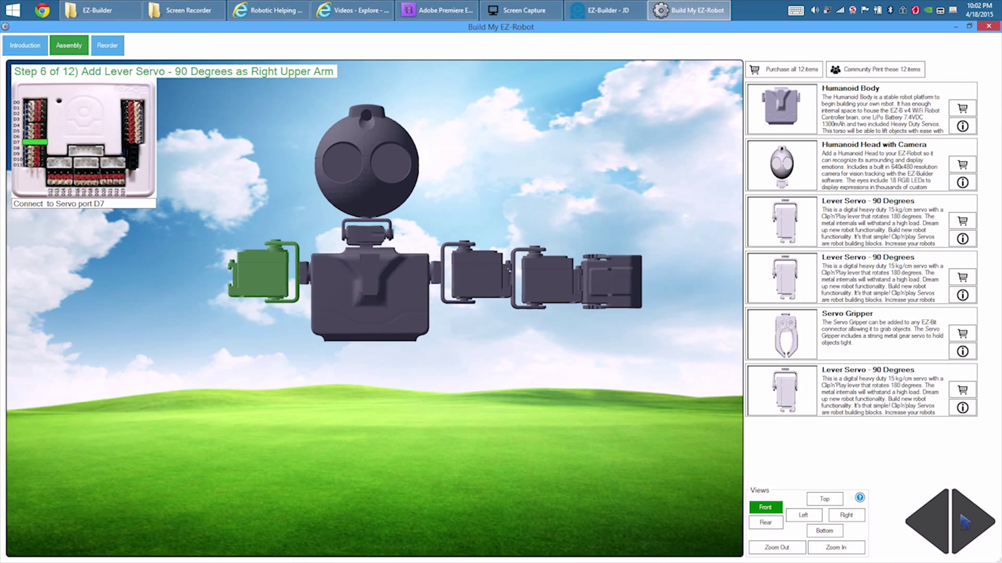
pyautogui.click(964, 523)
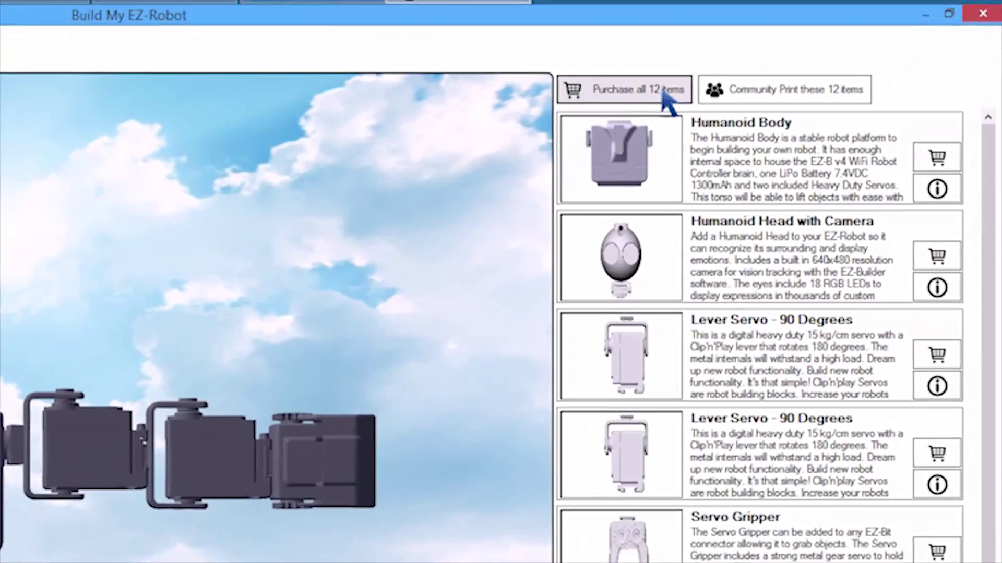
pyautogui.click(805, 71)
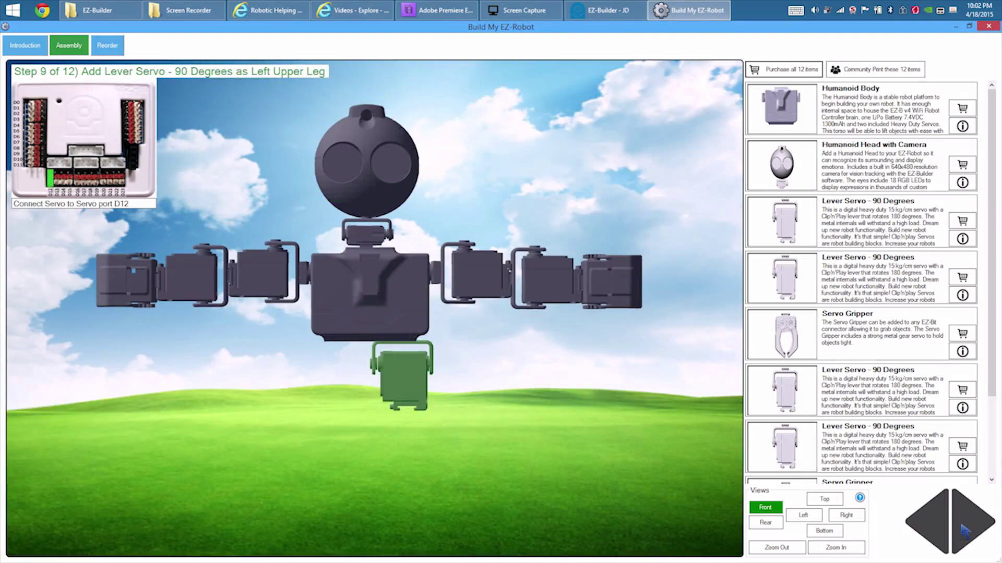
pyautogui.click(964, 533)
pyautogui.click(964, 532)
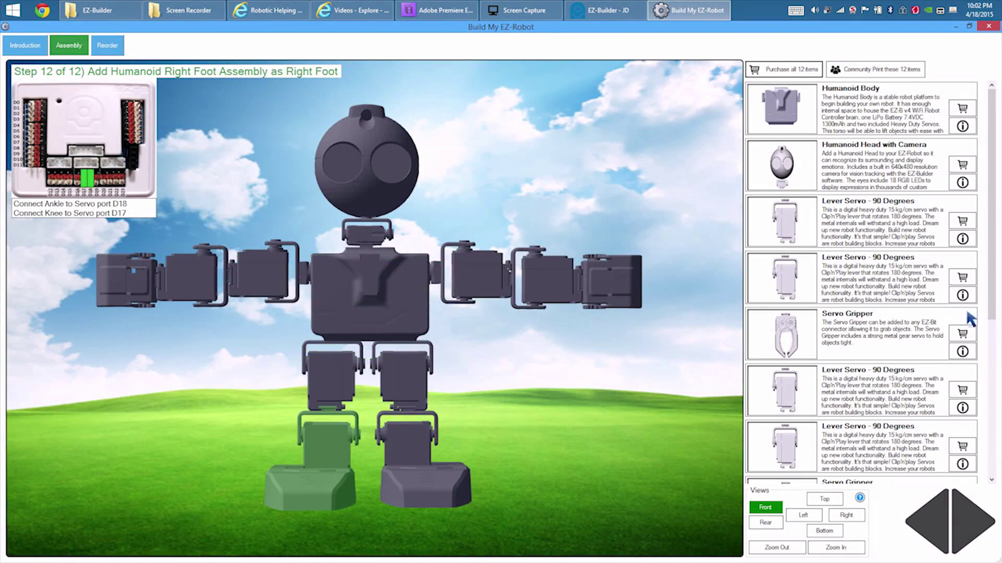
pyautogui.click(962, 238)
pyautogui.click(456, 132)
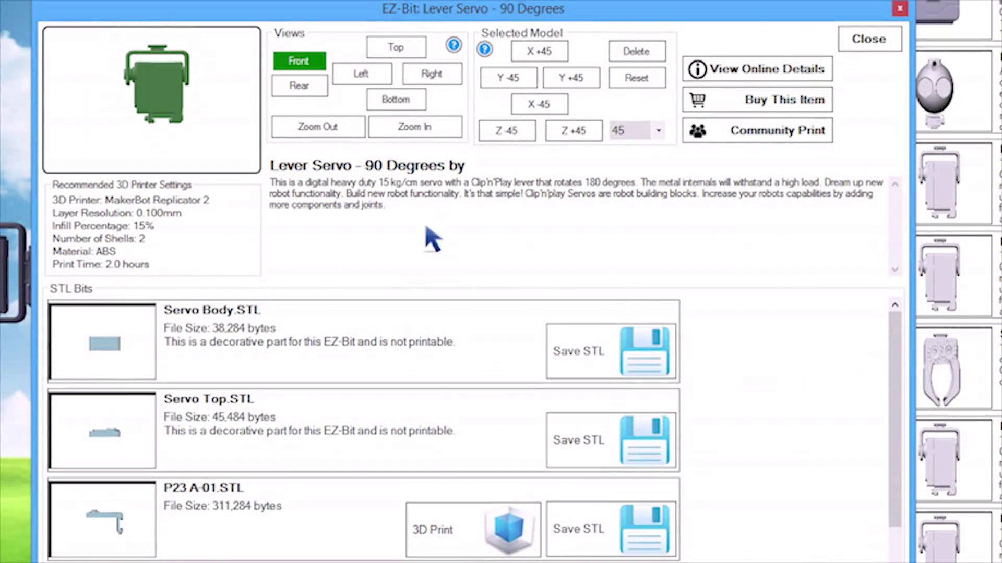
pyautogui.scroll(-1, 433, 240)
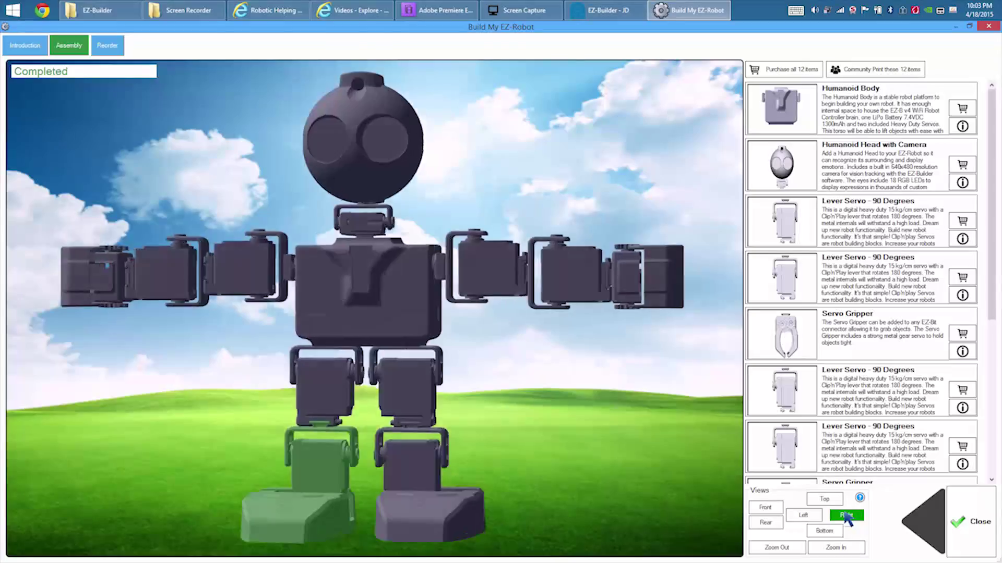
# Step: Show the Lever Servo part from the left view
pyautogui.click(803, 516)
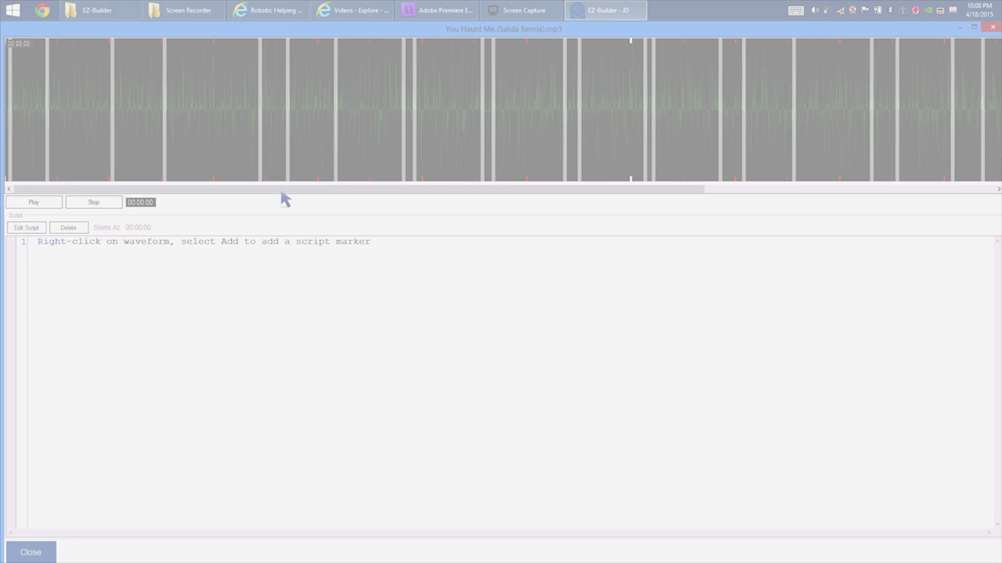
# Step: Mark a selection range on the audio waveform and attach a script to it
pyautogui.rightClick(431, 202)
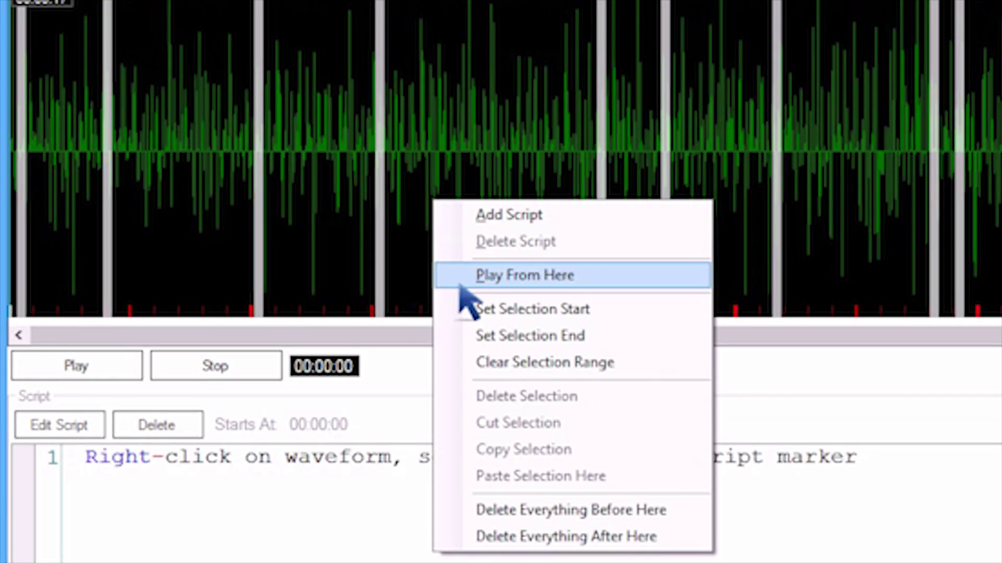
pyautogui.click(469, 308)
pyautogui.rightClick(632, 242)
pyautogui.click(681, 378)
pyautogui.rightClick(578, 242)
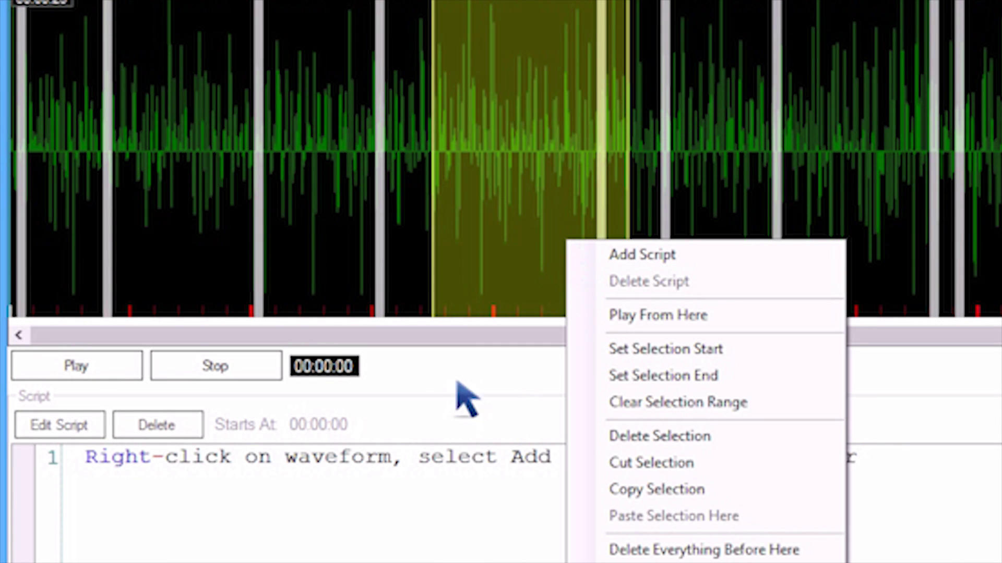
pyautogui.click(618, 254)
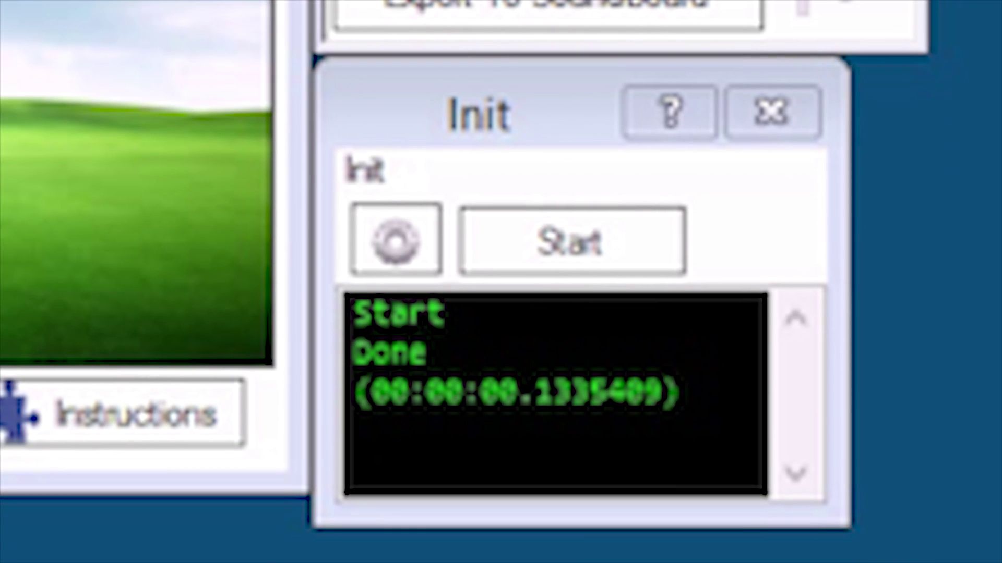
# Step: Insert a servo function from autocomplete, then show the ControlCommand Cheat Sheet
pyautogui.press('Return')
pyautogui.write('servo')
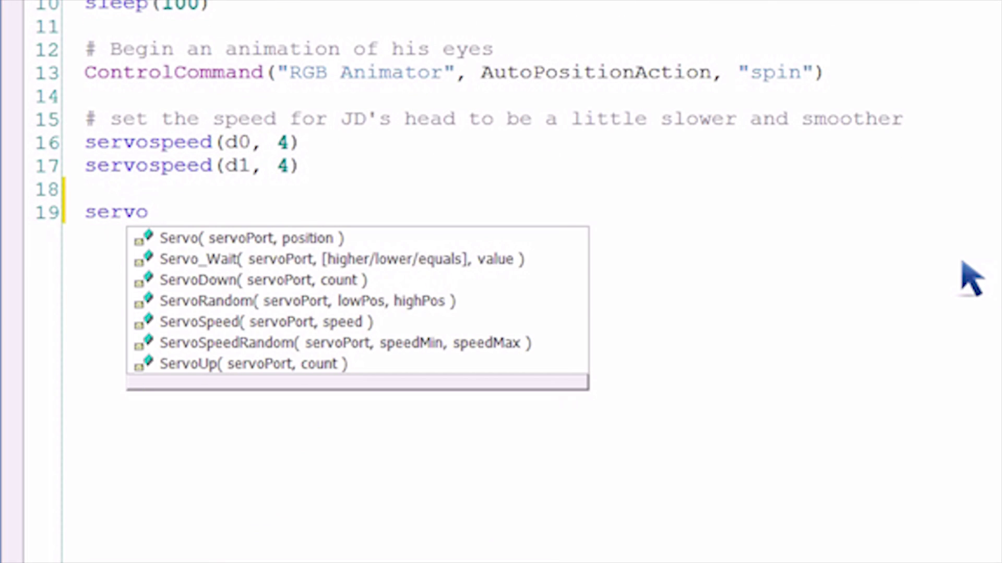
pyautogui.press('Down')
pyautogui.press('Down')
pyautogui.press('Down')
pyautogui.press('Down')
pyautogui.press('Down')
pyautogui.press('Return')
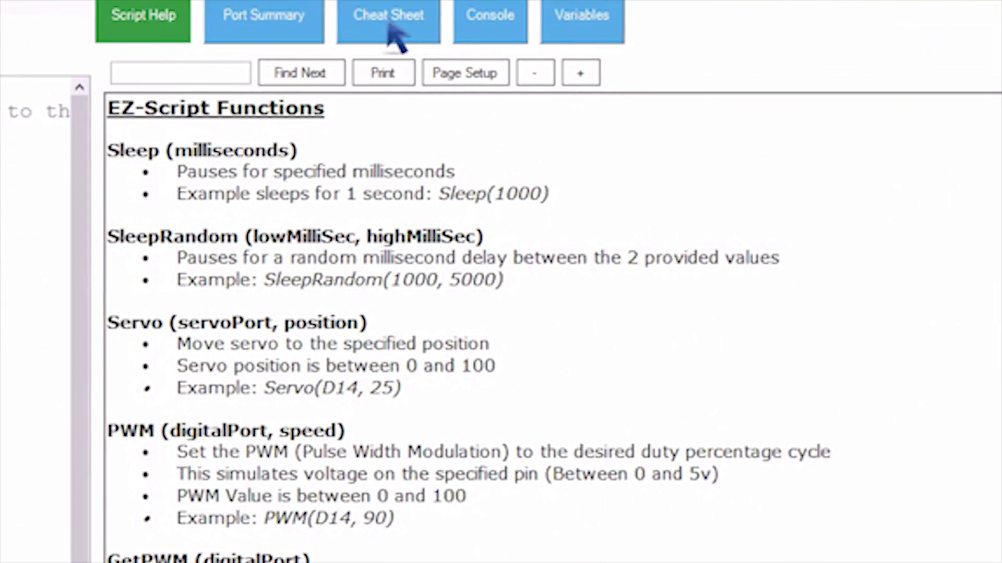
pyautogui.click(336, 39)
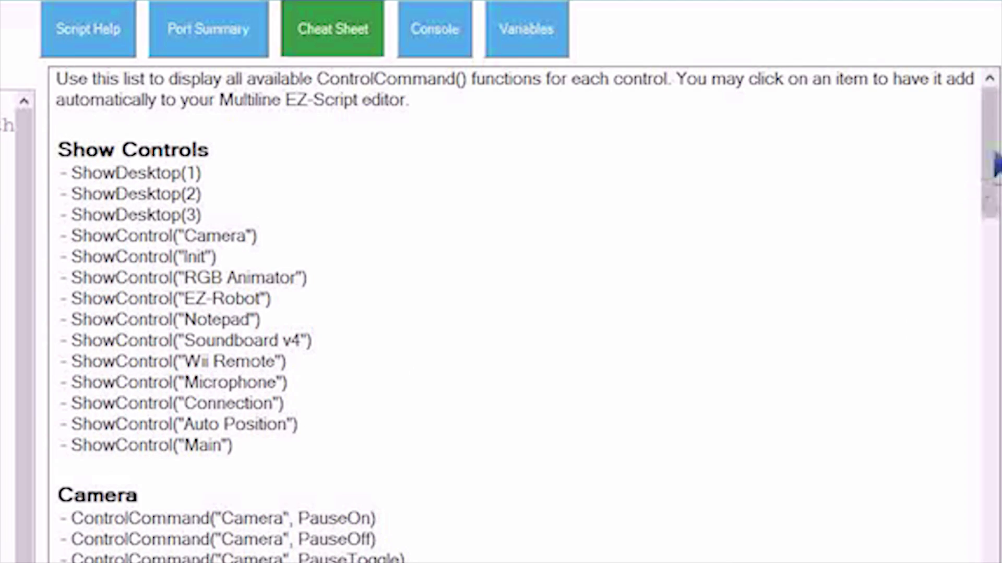
pyautogui.moveTo(993, 164); pyautogui.dragTo(993, 438)
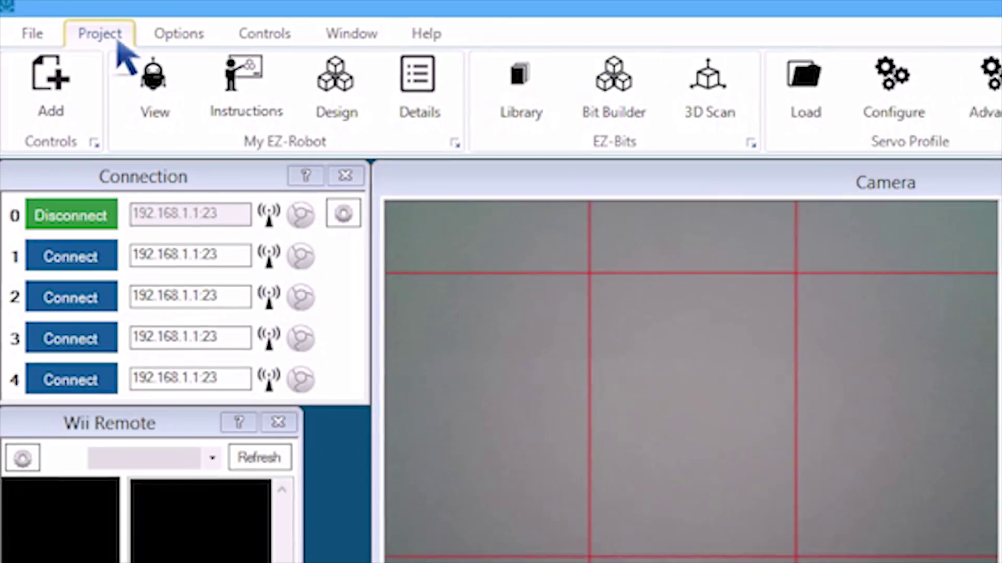
# Step: In Add Control, browse the ADC, Audio, Augmented Reality, Camera, Digital, HBridges and i2c categories
pyautogui.click(32, 67)
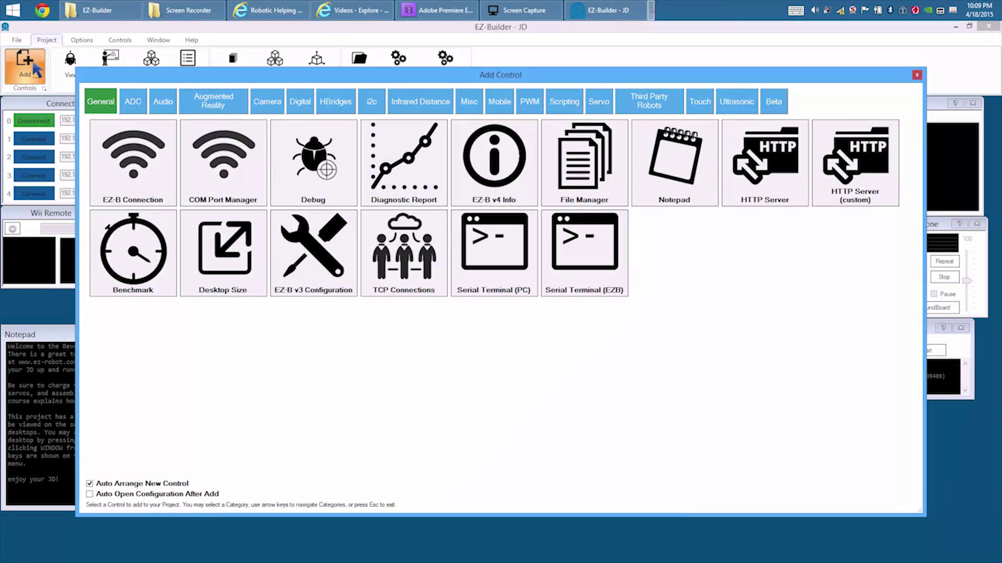
pyautogui.click(131, 104)
pyautogui.click(166, 104)
pyautogui.click(216, 107)
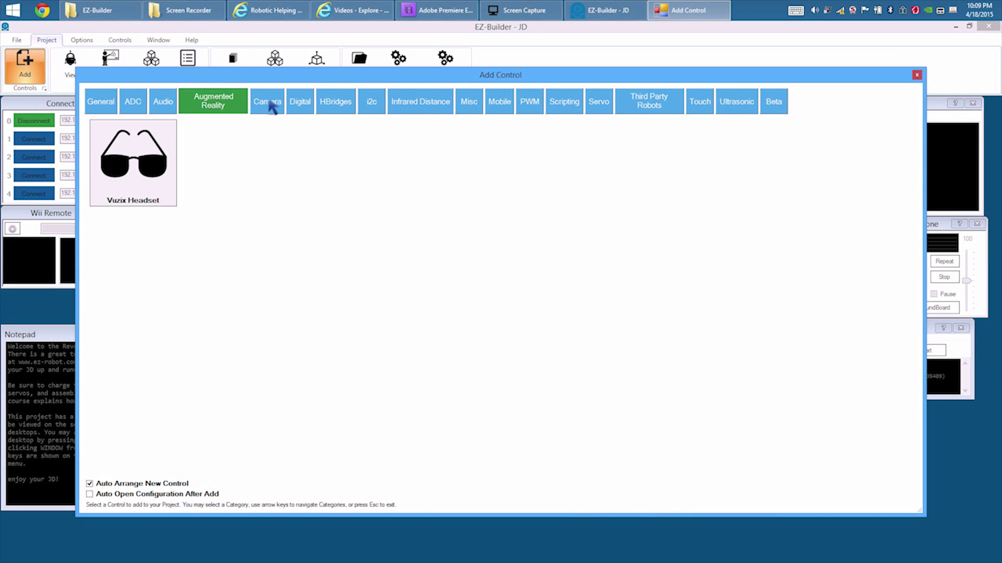
pyautogui.click(269, 104)
pyautogui.click(302, 104)
pyautogui.click(336, 104)
pyautogui.click(372, 110)
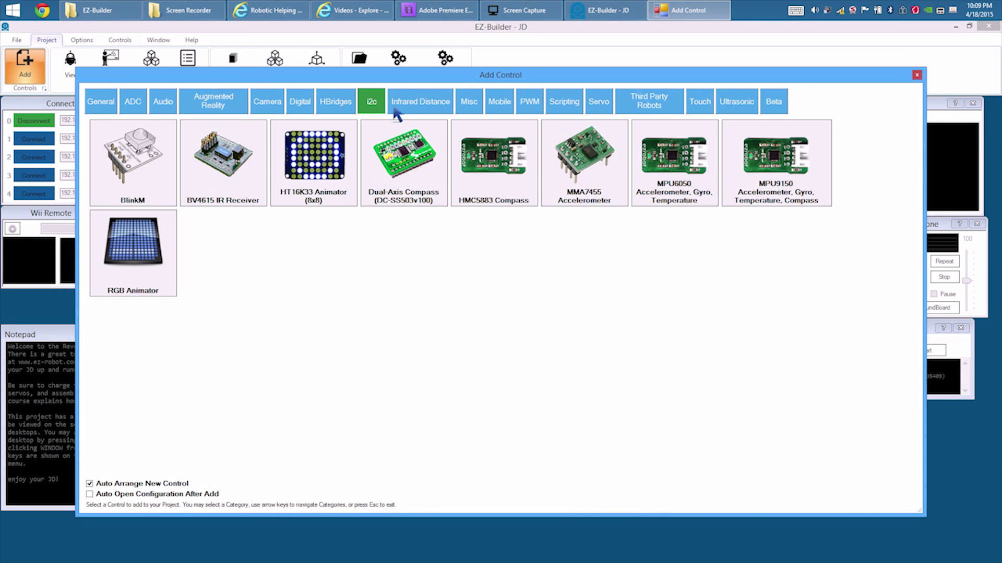
# Step: Browse the Infrared Distance, Misc, Mobile, Scripting, Servo, Third Party Robots and Touch categories
pyautogui.click(426, 110)
pyautogui.click(479, 108)
pyautogui.click(504, 109)
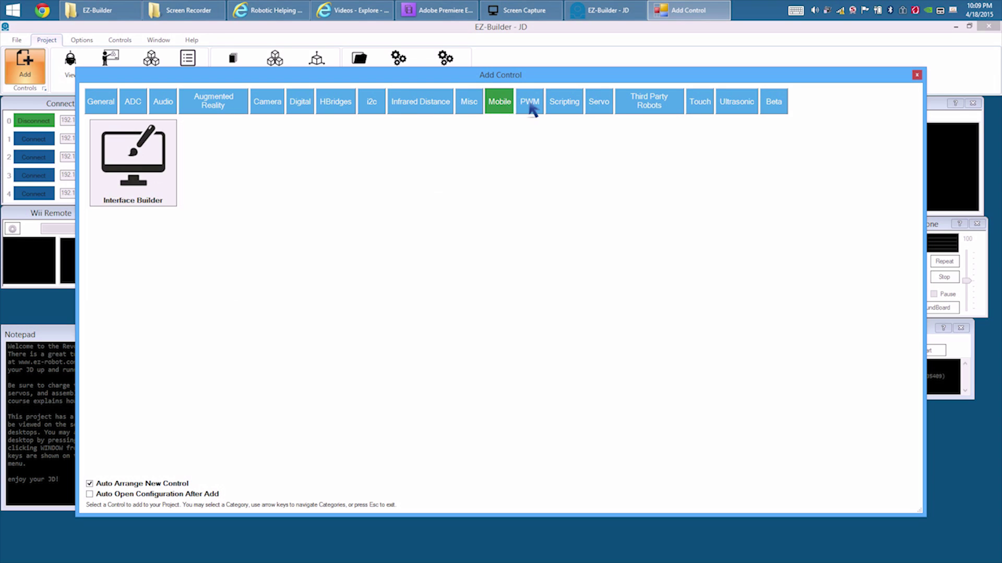
pyautogui.click(562, 110)
pyautogui.click(599, 107)
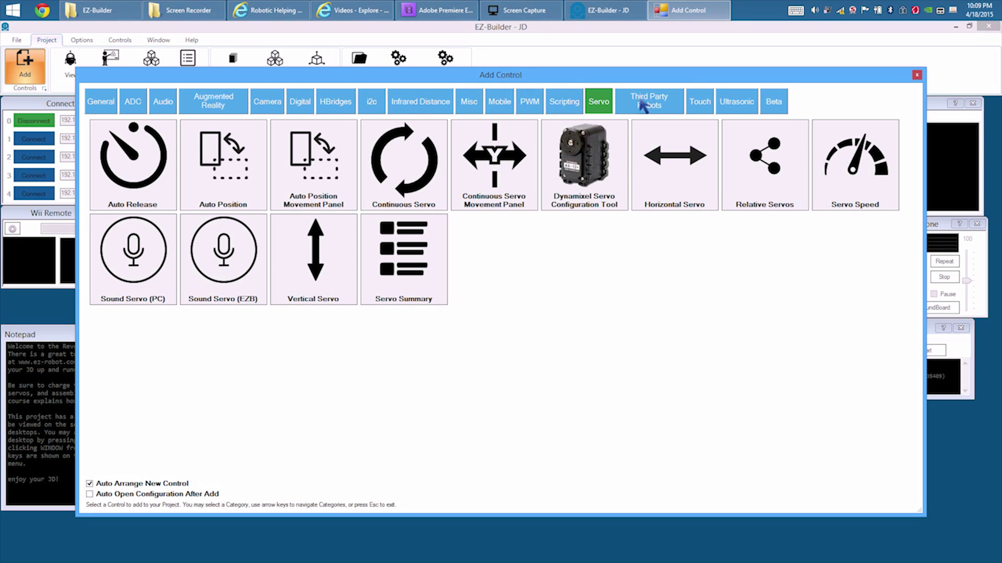
pyautogui.click(654, 107)
pyautogui.click(708, 110)
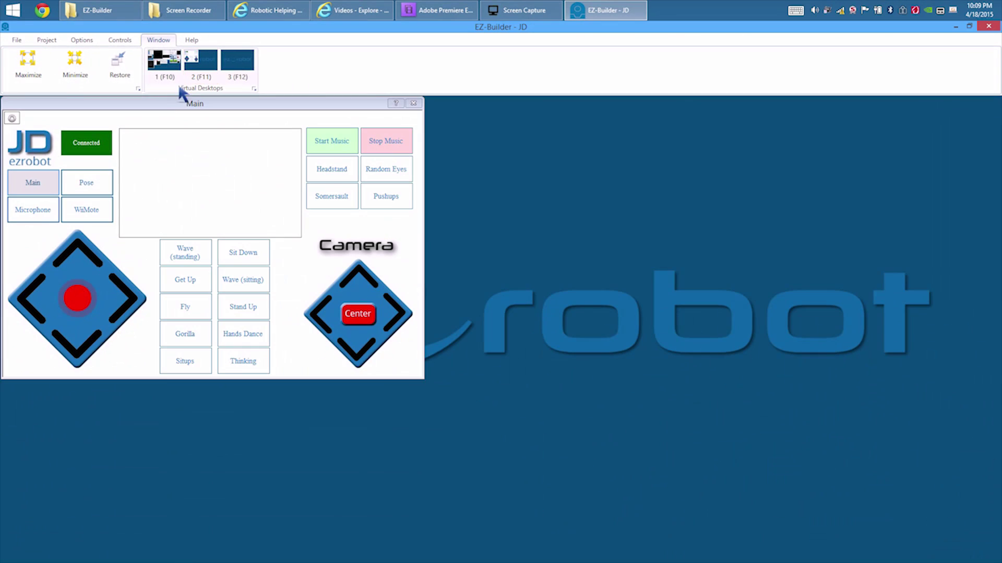
# Step: Move the Main panel aside and place right, stop and left arrow controls on the diamond
pyautogui.moveTo(165, 109); pyautogui.dragTo(389, 156)
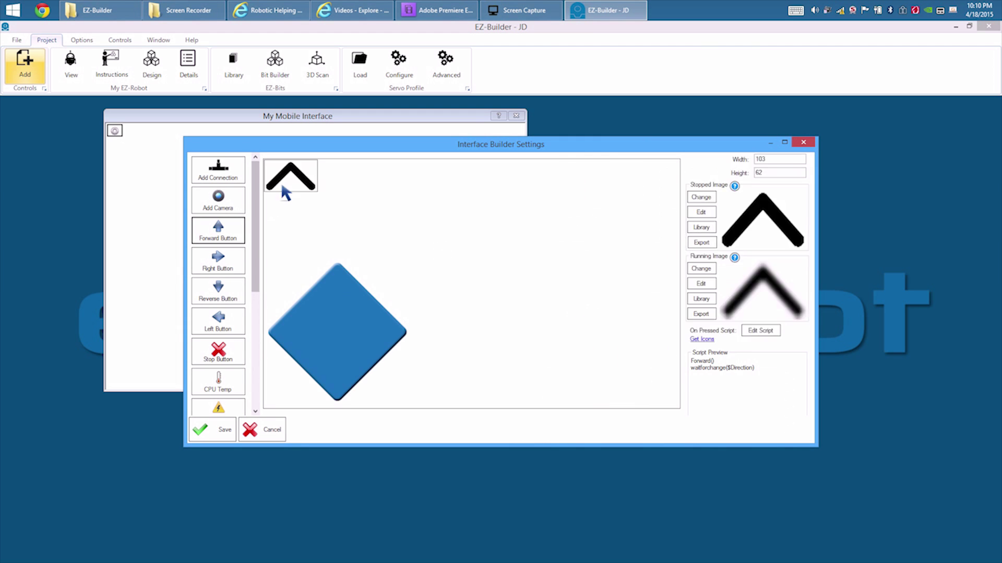
pyautogui.click(219, 351)
pyautogui.moveTo(280, 180); pyautogui.dragTo(332, 329)
pyautogui.click(218, 320)
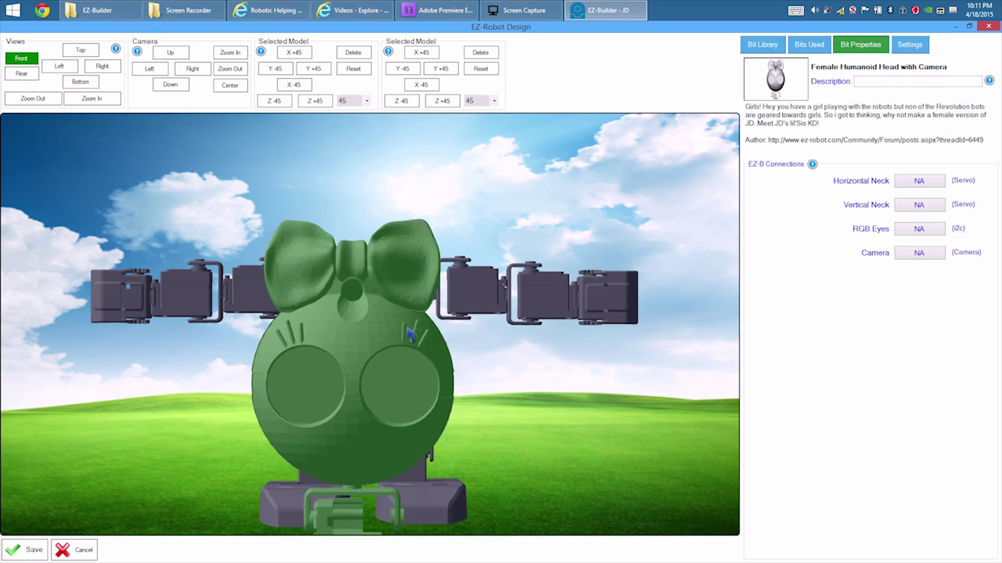
# Step: Attach the Female Humanoid Head with Camera to the robot and show the Bits Used list
pyautogui.moveTo(781, 153); pyautogui.dragTo(365, 275)
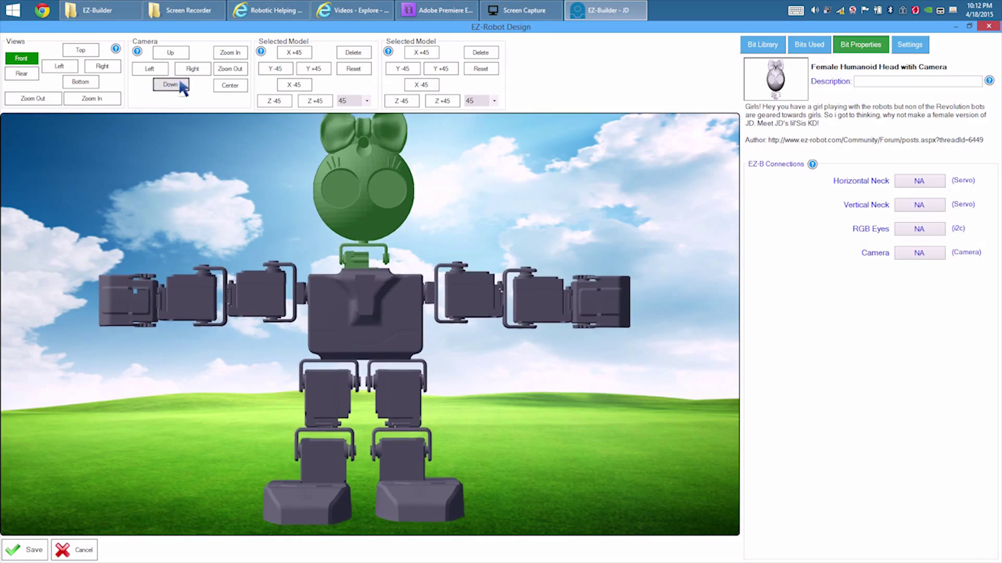
pyautogui.click(809, 44)
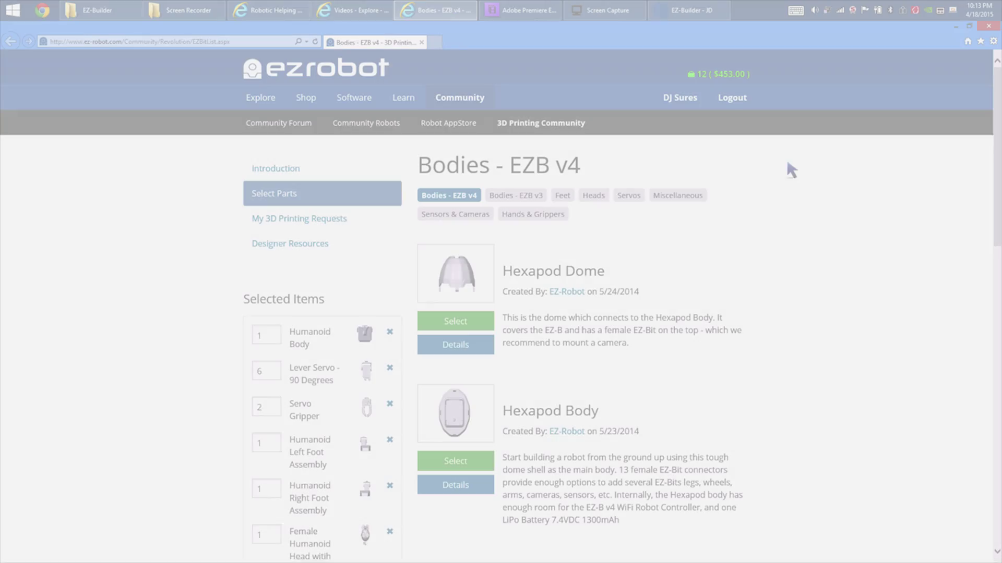
pyautogui.scroll(-3, 764, 211)
pyautogui.scroll(-2, 767, 223)
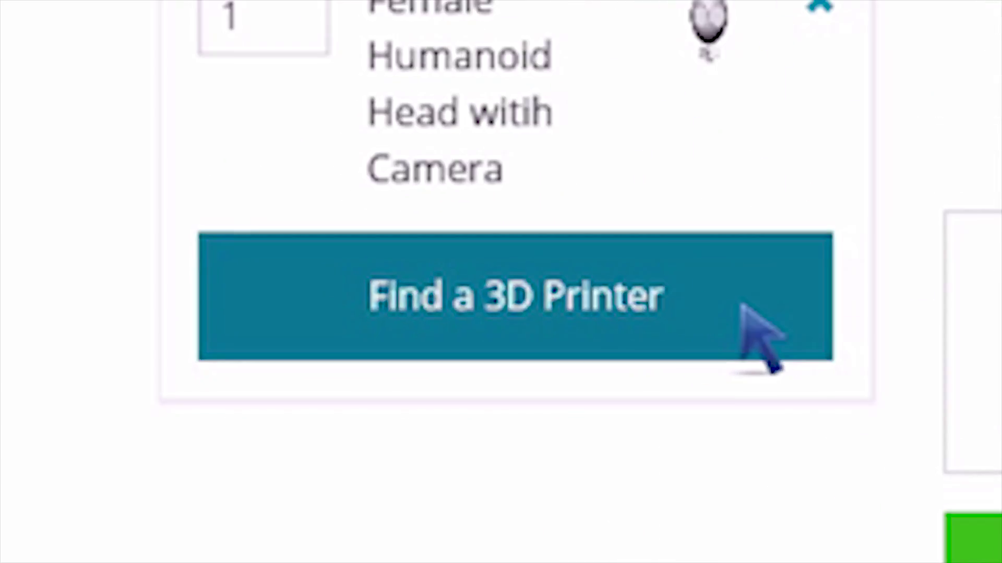
# Step: Use Find a 3D Printer to list community members who can print the parts
pyautogui.click(371, 412)
pyautogui.scroll(-5, 501, 313)
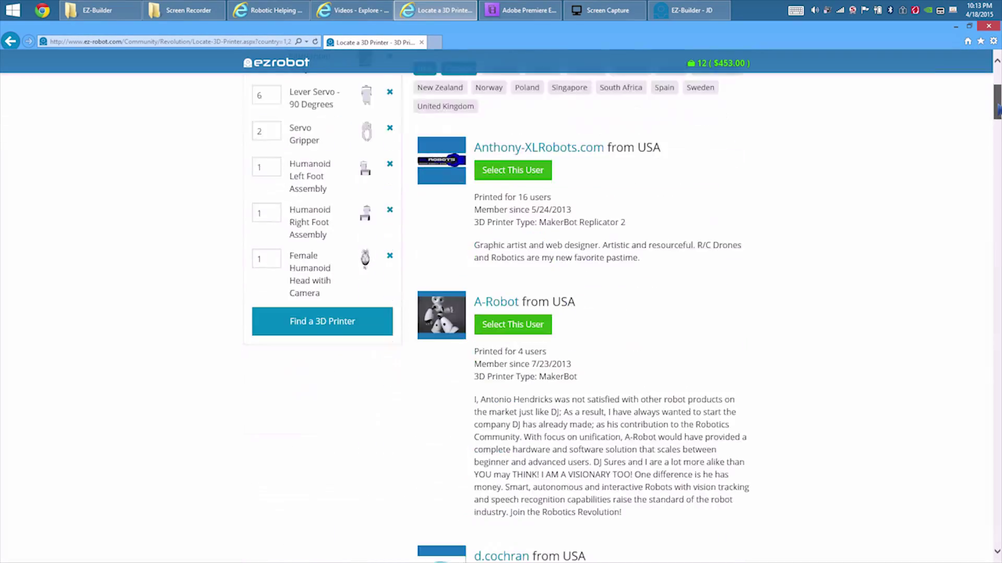
pyautogui.scroll(-5, 501, 313)
pyautogui.scroll(-5, 501, 313)
pyautogui.scroll(-5, 501, 313)
pyautogui.scroll(-5, 501, 314)
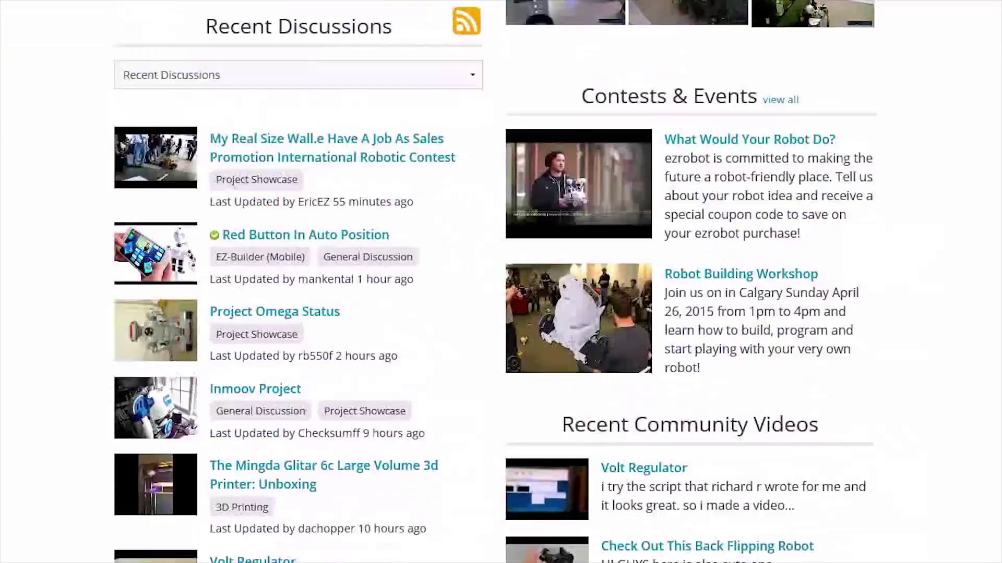
pyautogui.scroll(-7, 501, 313)
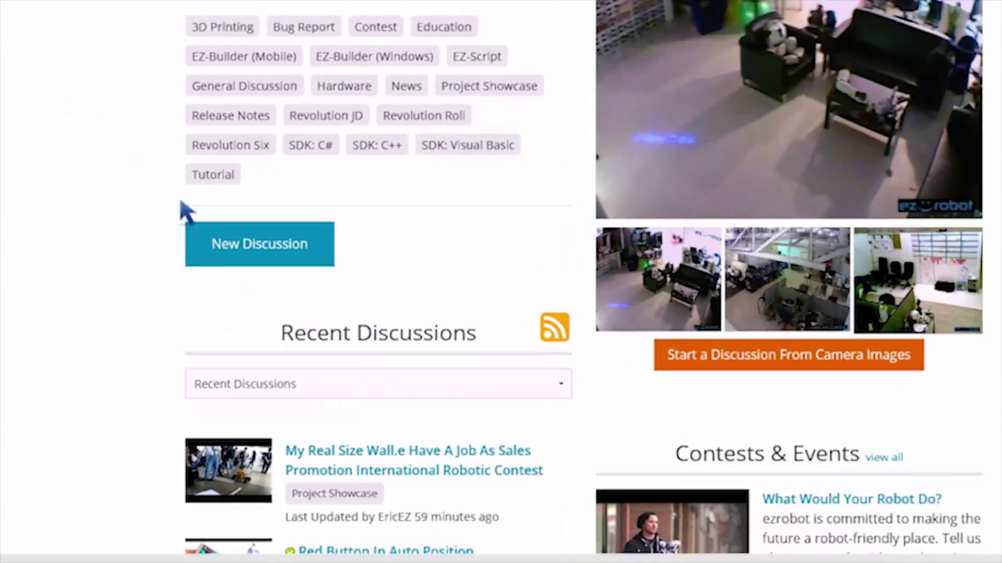
# Step: Open the Recent Discussions filter dropdown
pyautogui.click(423, 340)
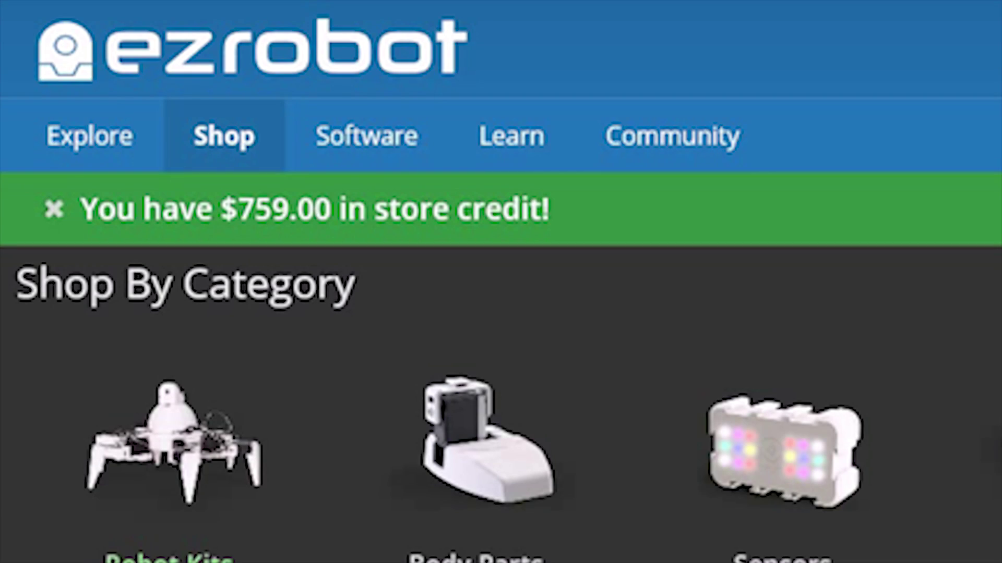
pyautogui.scroll(-3, 501, 313)
pyautogui.scroll(-3, 501, 313)
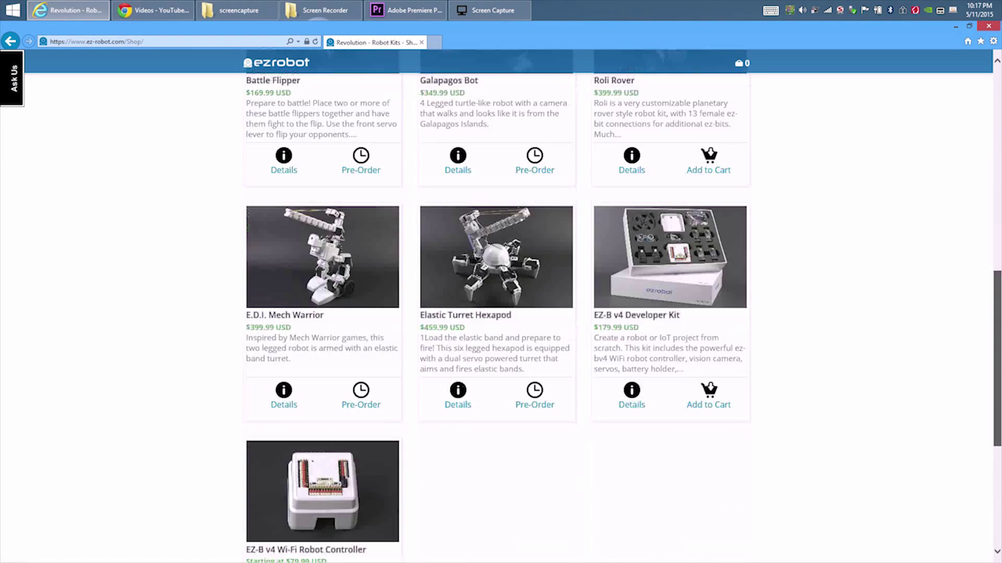